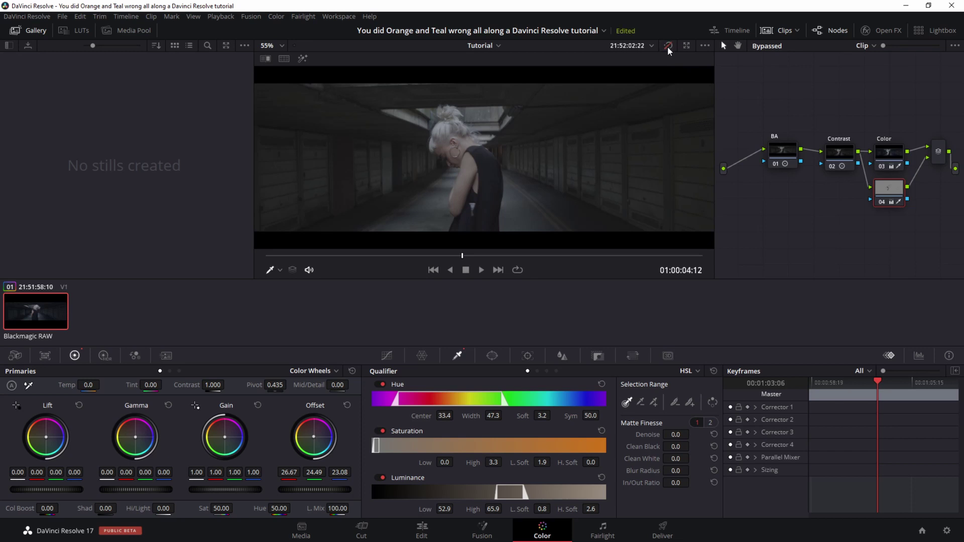
- Turn the grade back on in the viewer to preview the finished orange-and-teal look
click(668, 47)
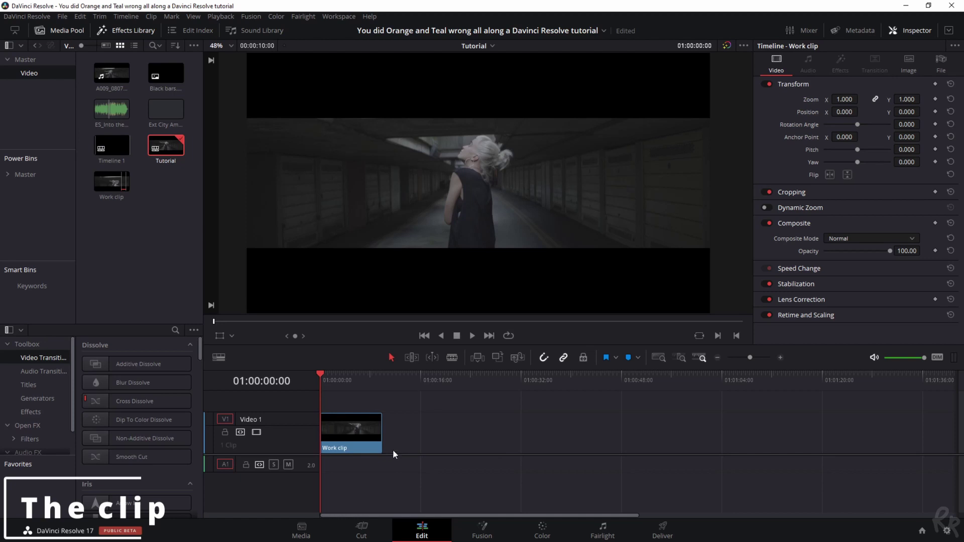
- Play and stop the Work clip, select it on the timeline, and bring it into the Color page
key(space)
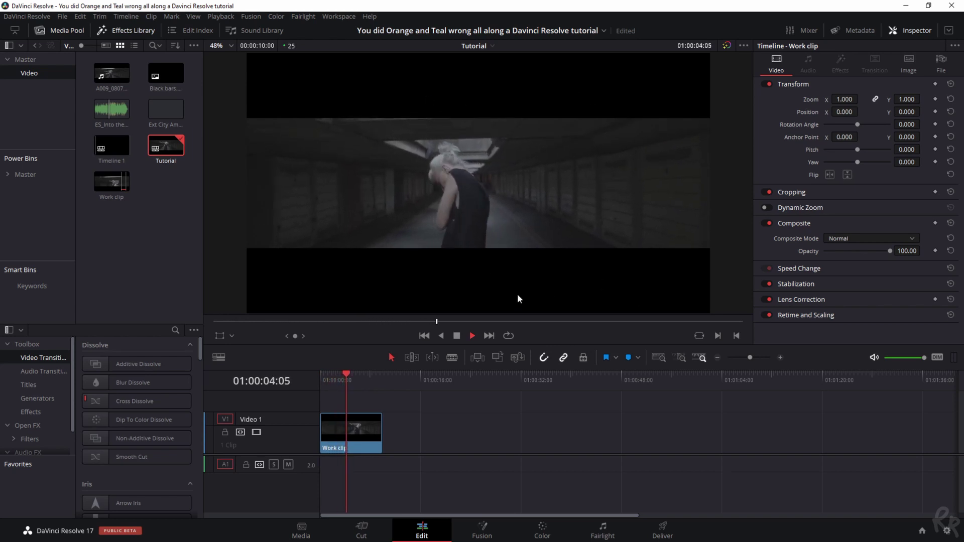
key(space)
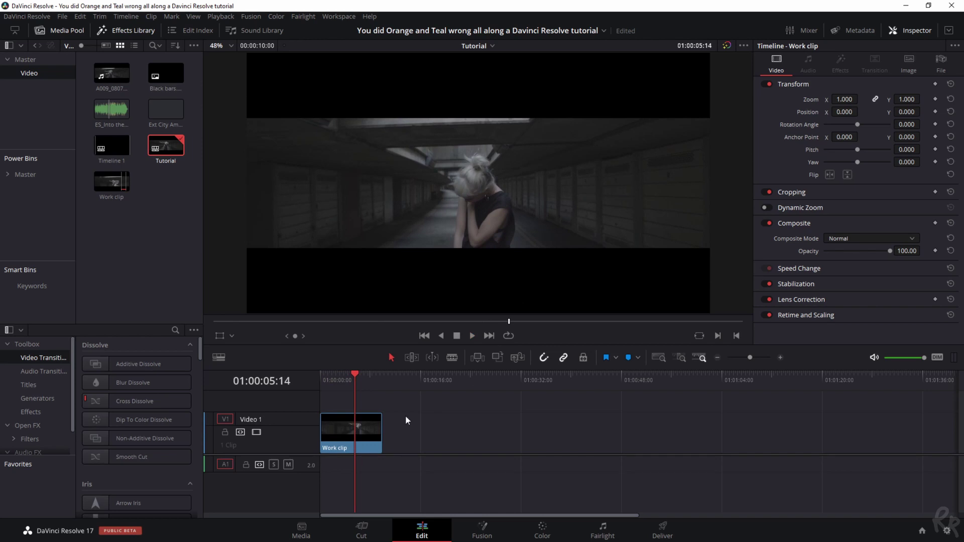
click(345, 438)
click(544, 529)
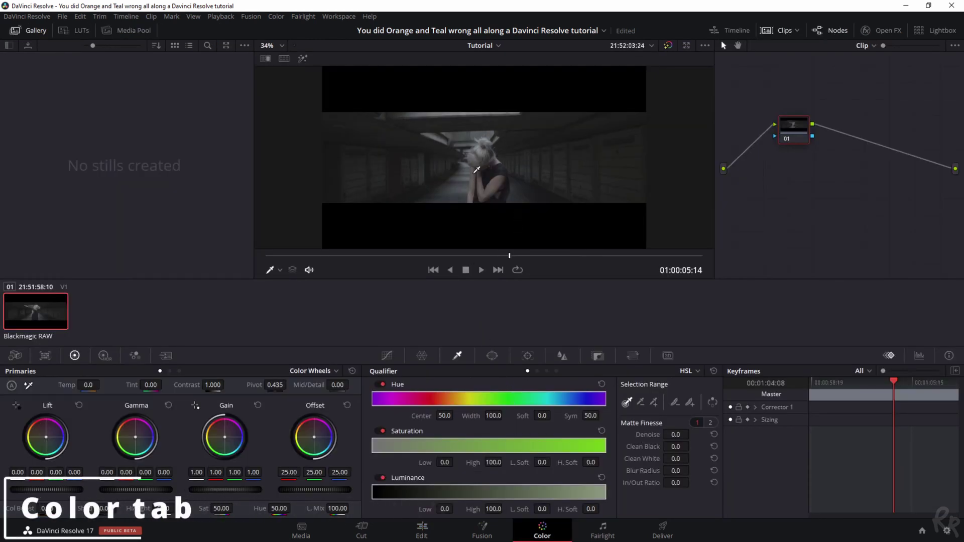
- Scrub back to an earlier frame, zoom the viewer, and centre node 01 in the Node Editor
drag(510, 256, 470, 257)
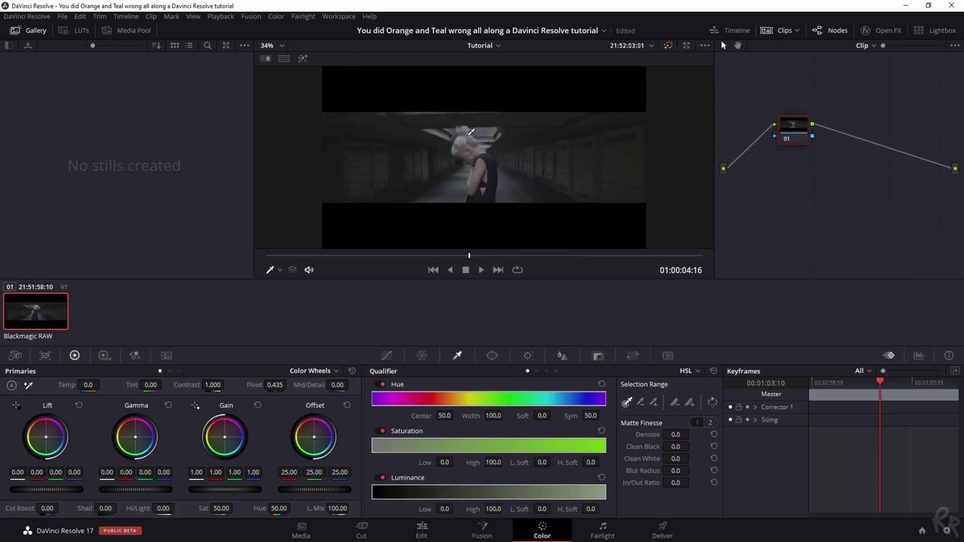
scroll(473, 153, up, 5)
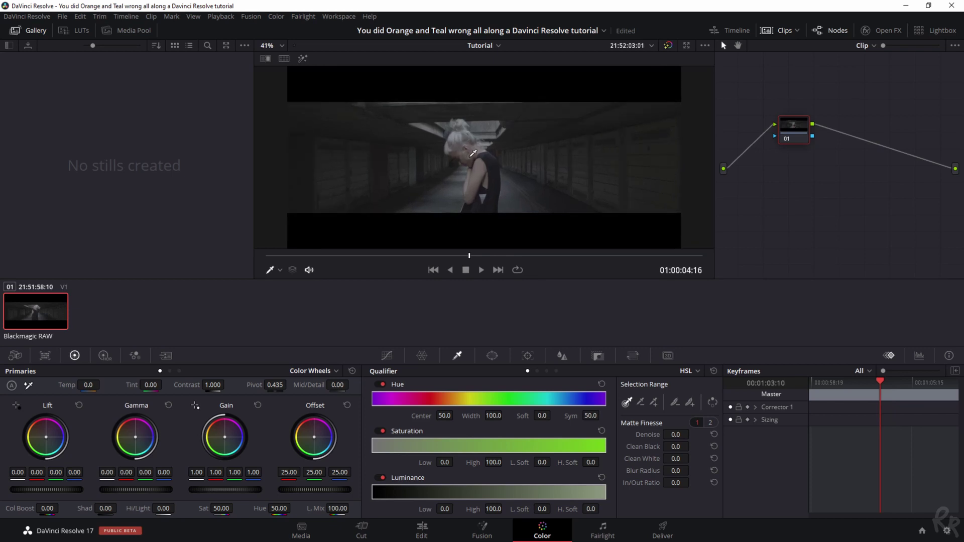
scroll(458, 166, up, 2)
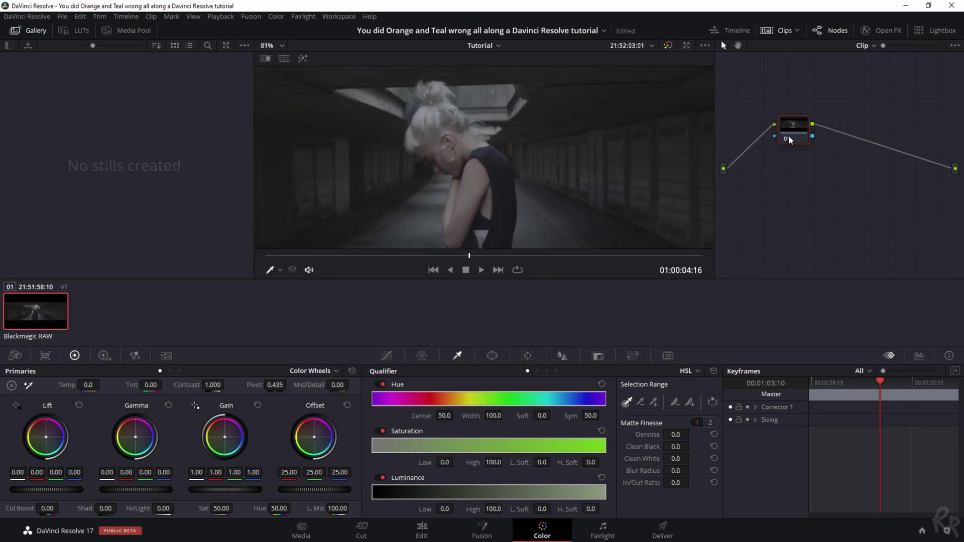
drag(788, 135, 777, 160)
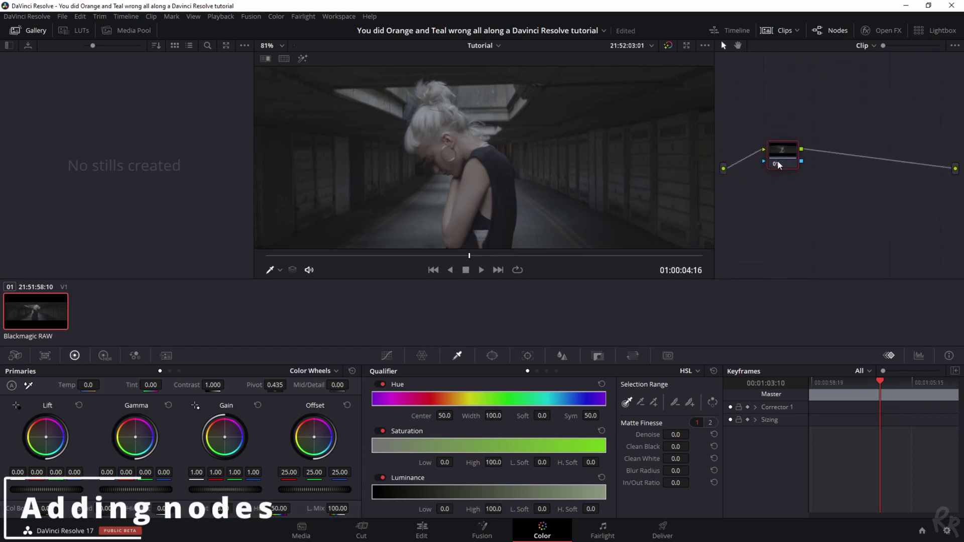
- Add serial node 02 after node 01 and serial node 03 after node 02, lined up in a row
key(alt+s)
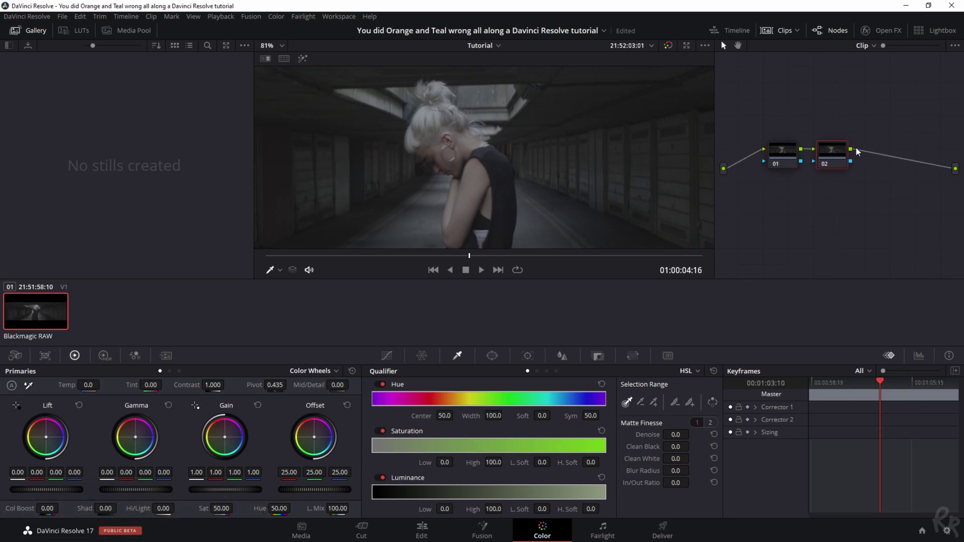
drag(839, 155, 846, 158)
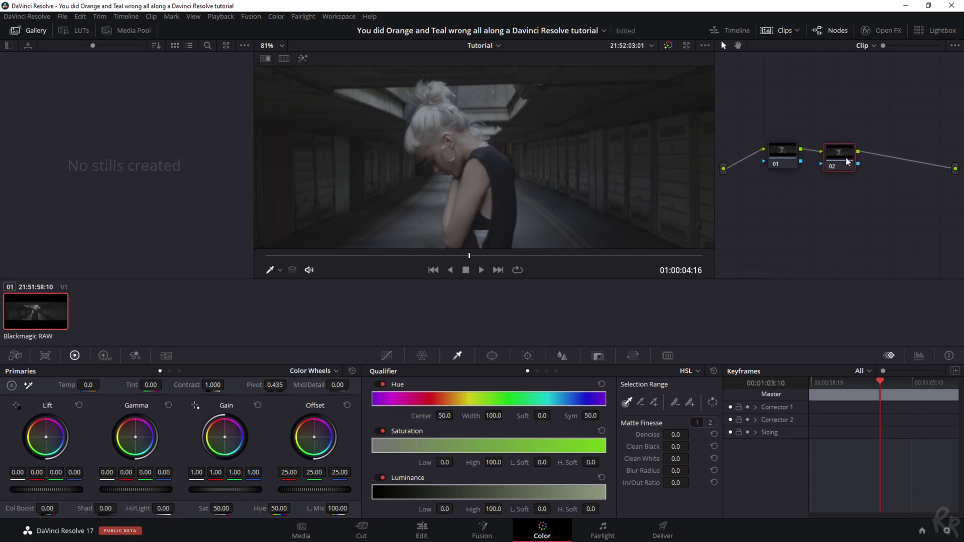
click(782, 155)
click(842, 162)
key(alt+s)
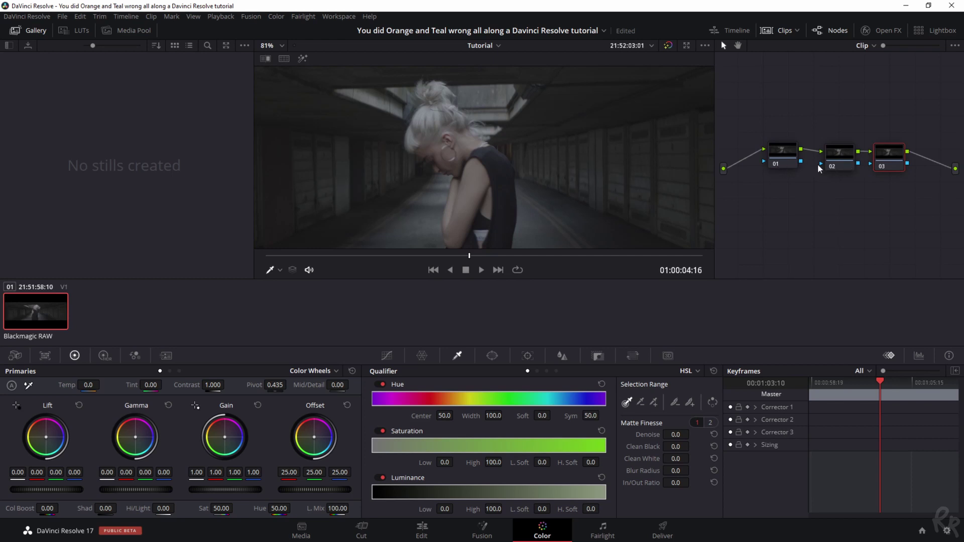
click(781, 158)
- Name node 01 'BA', node 02 'Contrast' and node 03 'Color'
right_click(781, 152)
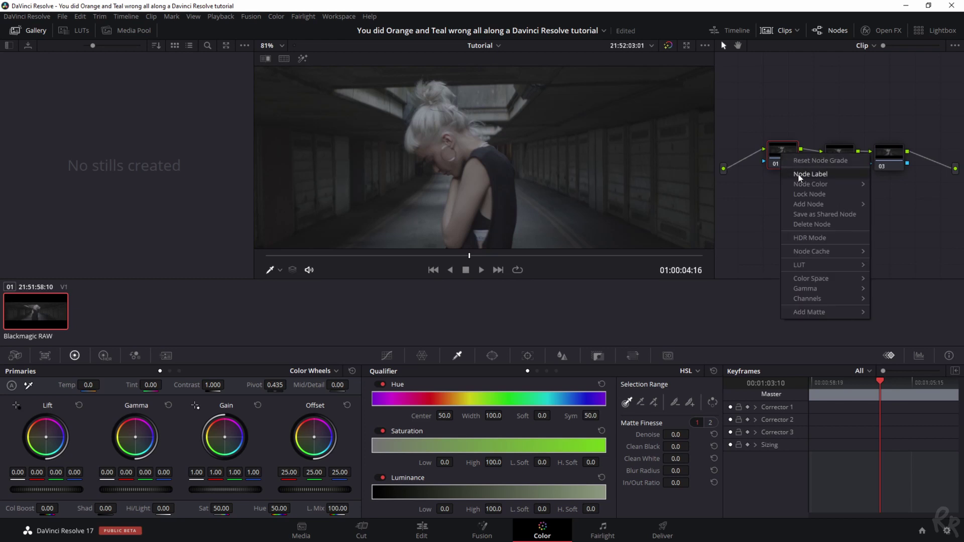
click(813, 175)
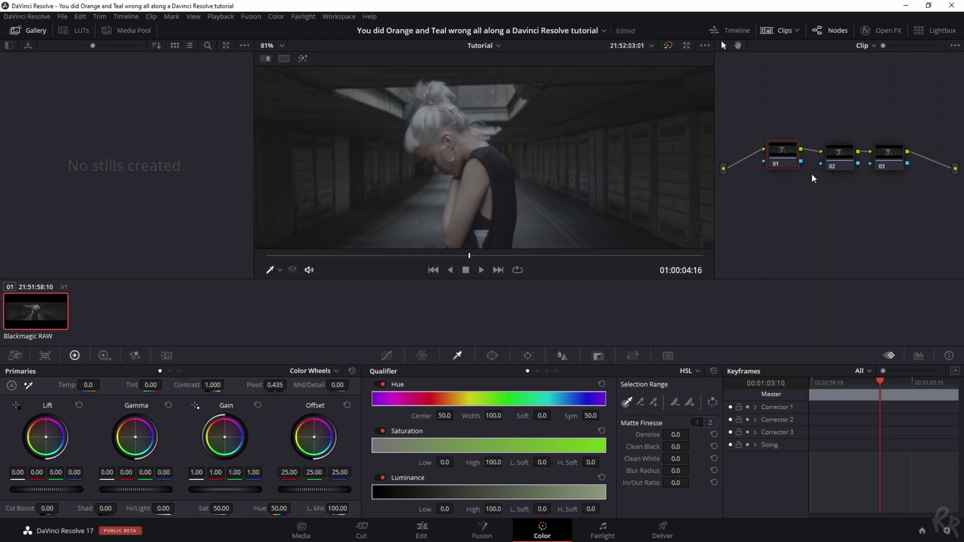
text(BA)
click(838, 164)
right_click(838, 165)
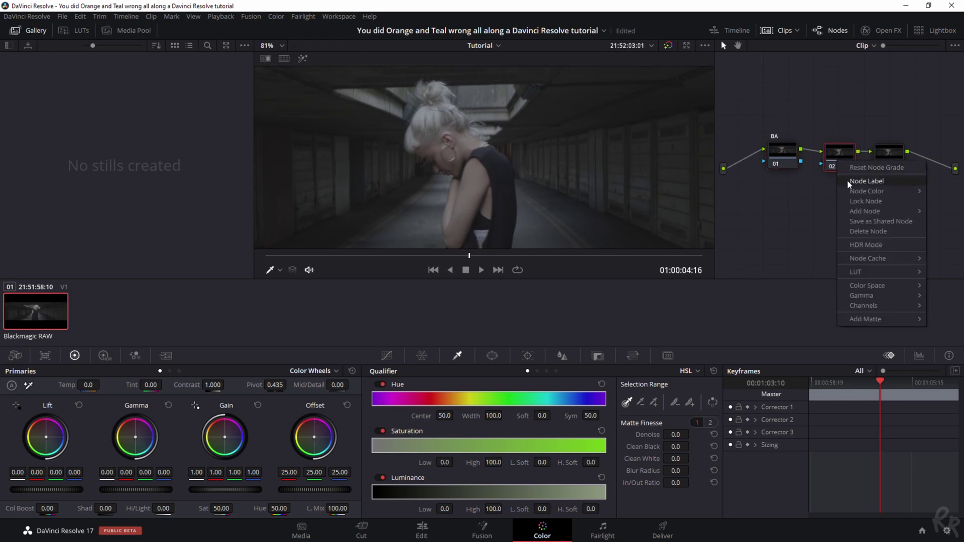
click(847, 180)
text(Contrast)
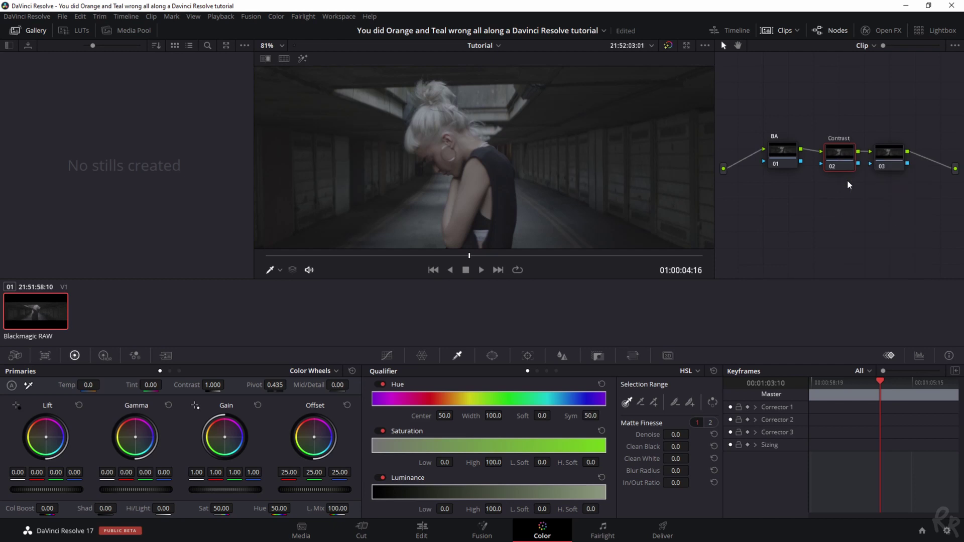
click(890, 155)
right_click(890, 156)
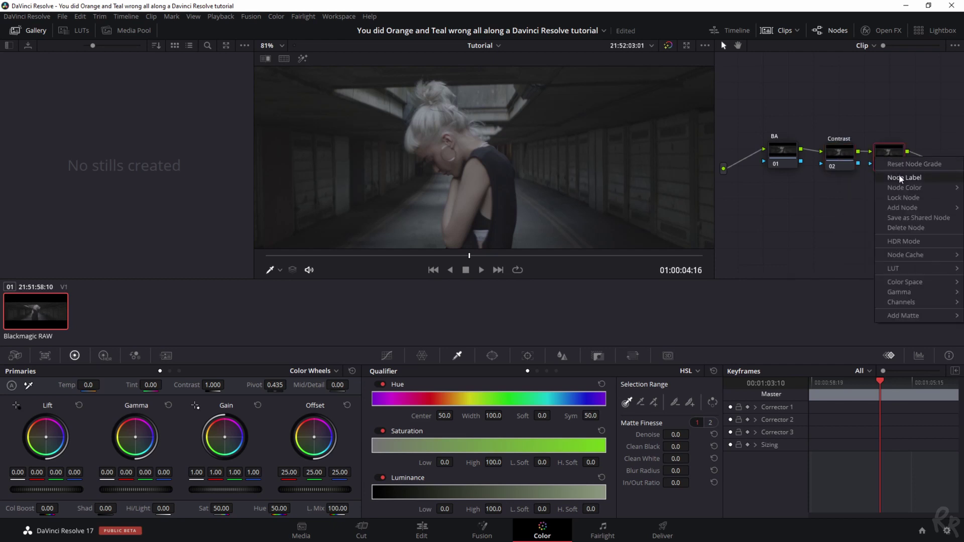
click(899, 174)
text(Color)
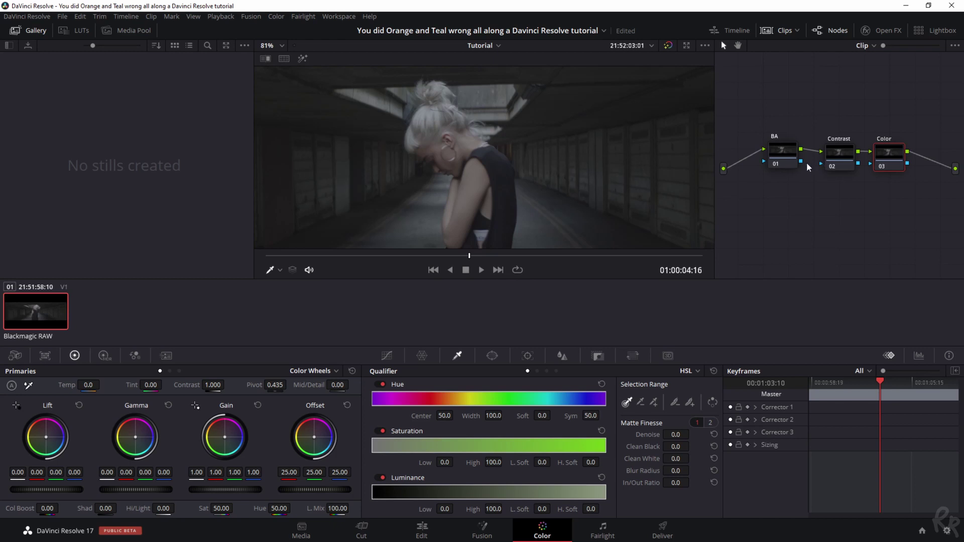
- In the BA node's Log Wheels, lower shadows to -0.03, lift midtones to 0.16, and adjust offset
click(783, 155)
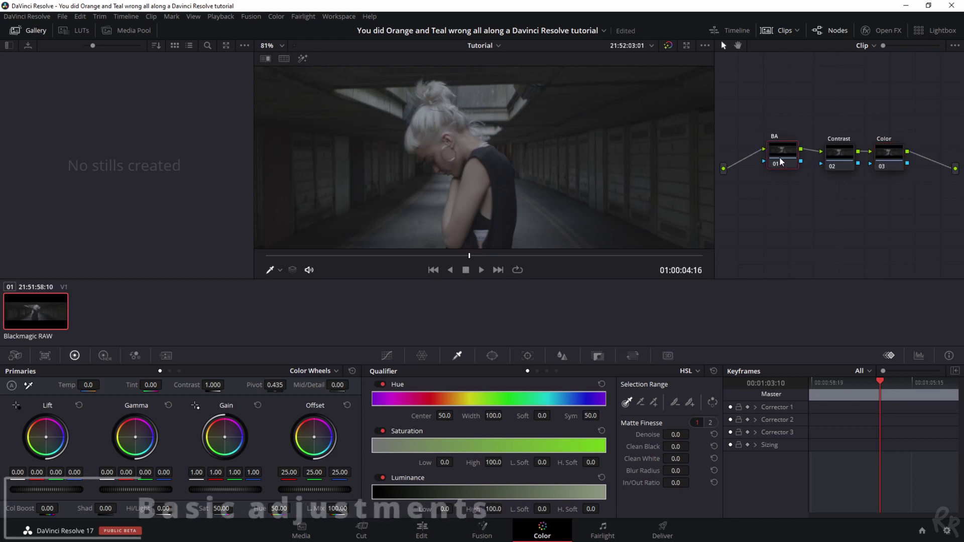
click(309, 371)
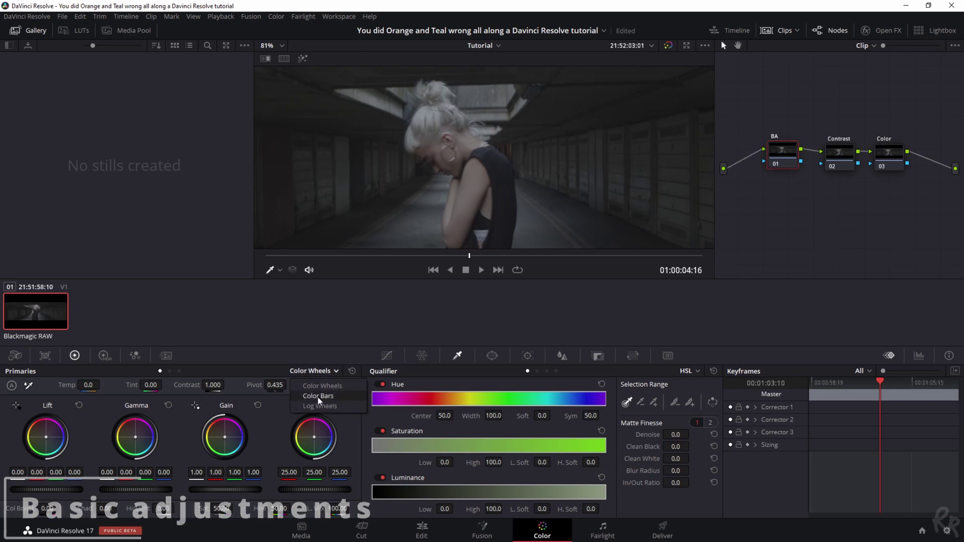
click(319, 406)
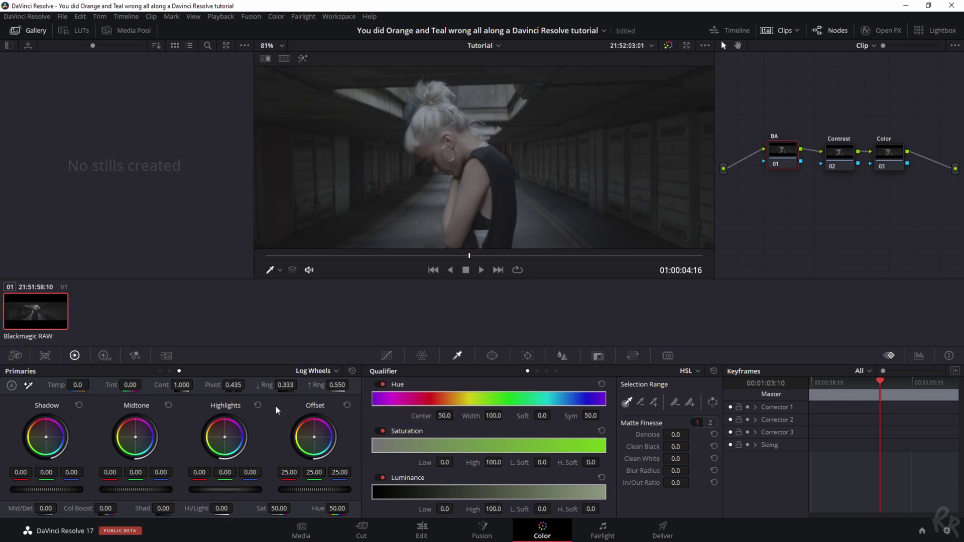
scroll(413, 150, down, 5)
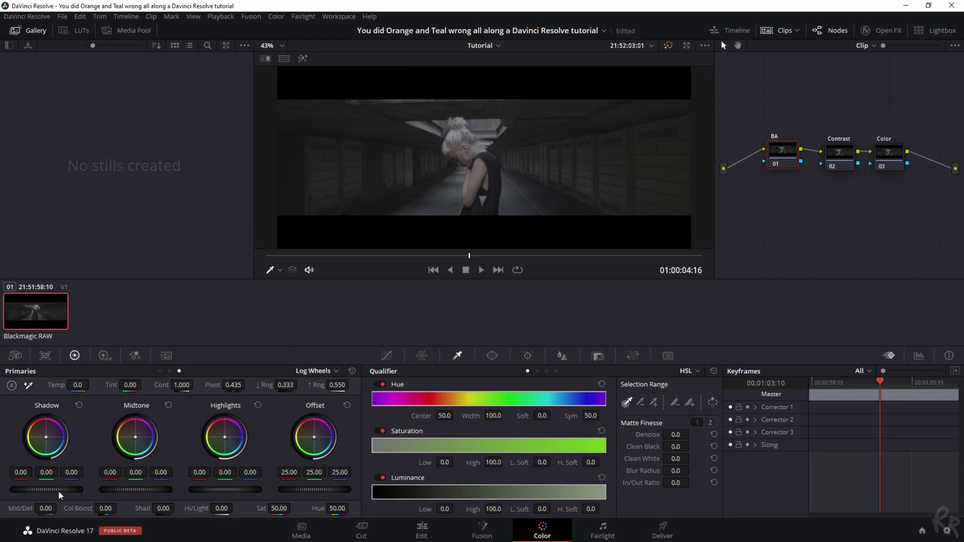
drag(58, 490, 50, 490)
mouse_move(131, 489)
mouse_down()
mouse_move(168, 489)
mouse_move(146, 489)
mouse_up()
mouse_move(323, 490)
mouse_down()
mouse_move(336, 489)
mouse_move(323, 489)
mouse_up()
- Set the Contrast node's Cont value to 1.106 around the 0.435 pivot
click(839, 149)
drag(182, 386, 196, 385)
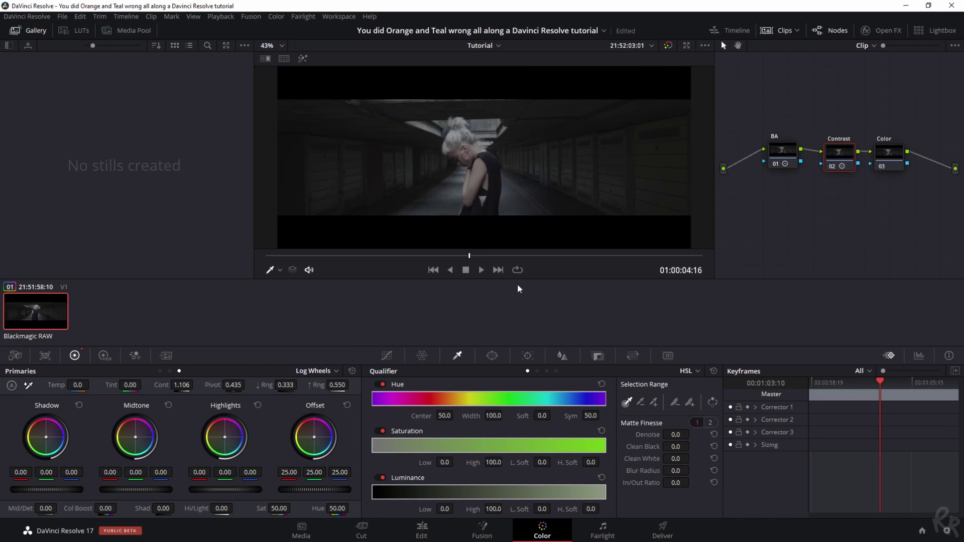
- On the Color node, sample the woman's skin with the qualifier, widening luminance to 53.2–64.6
click(891, 154)
key(shift+z)
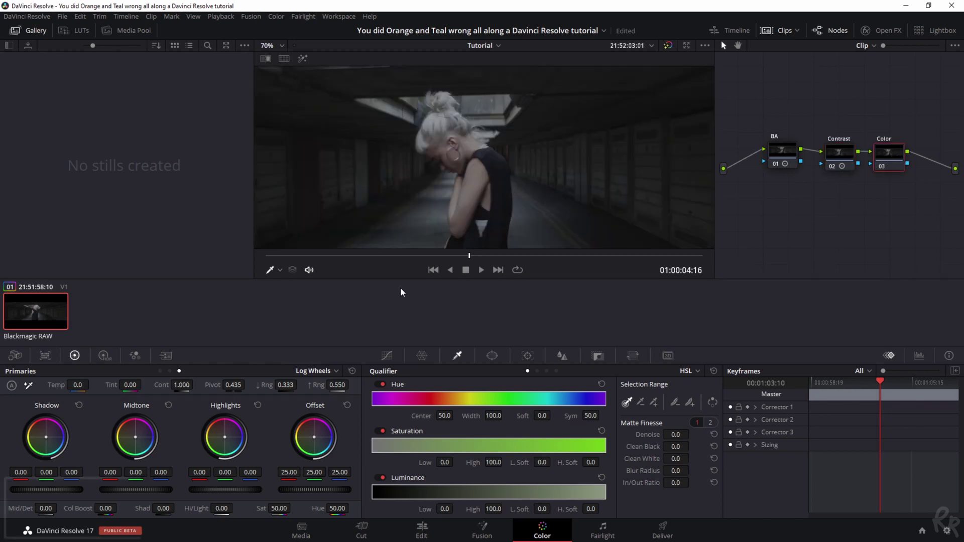
drag(473, 255, 463, 257)
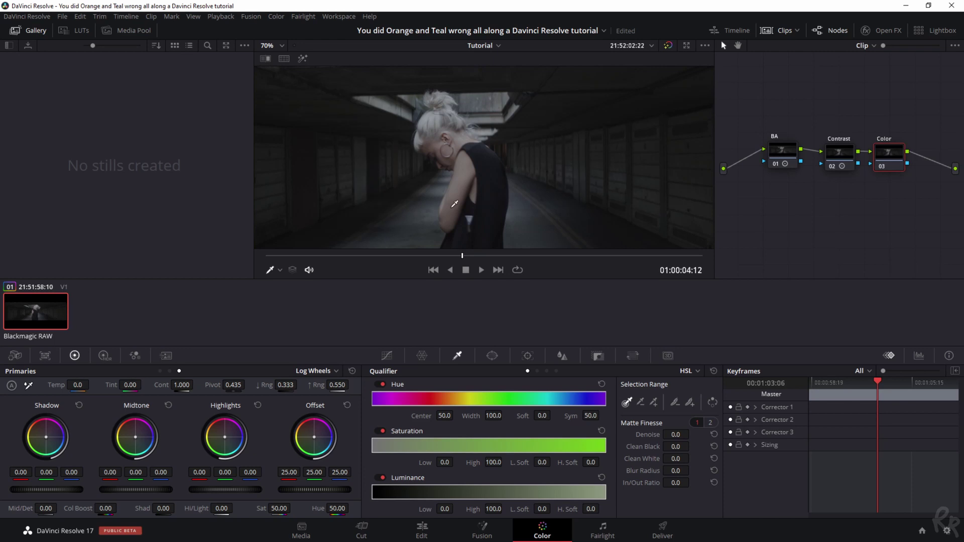
click(453, 203)
drag(457, 199, 460, 197)
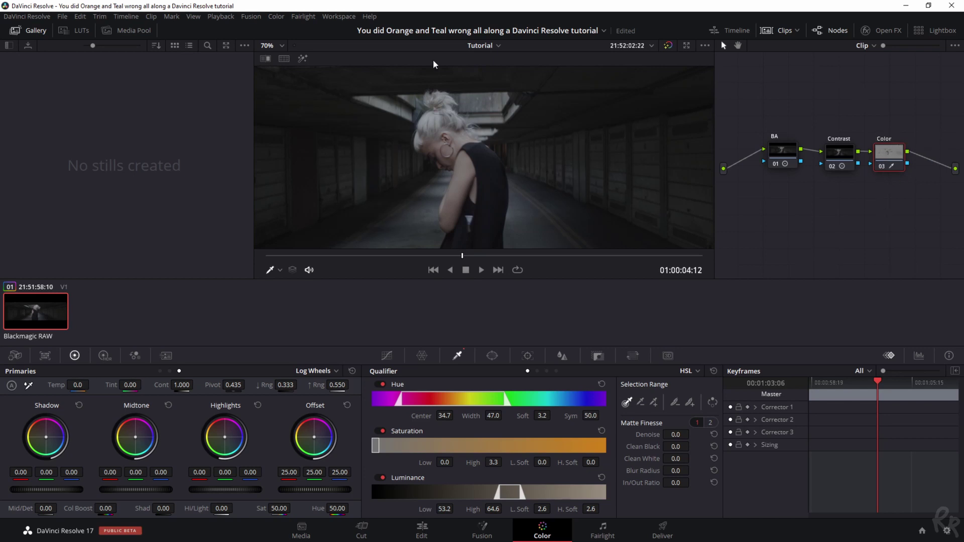
- Show the highlight matte, set saturation softness to 1.4, and invert the skin selection
click(303, 59)
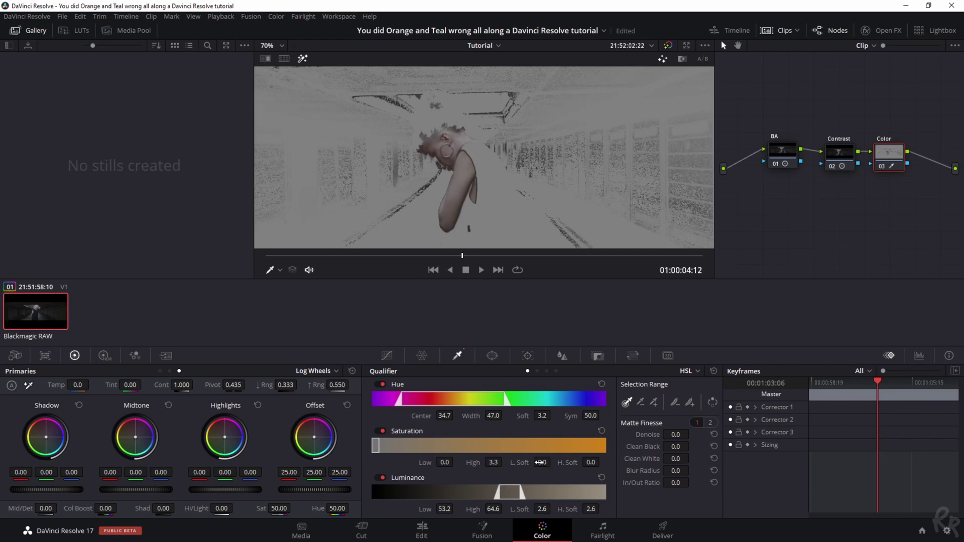
drag(540, 462, 551, 462)
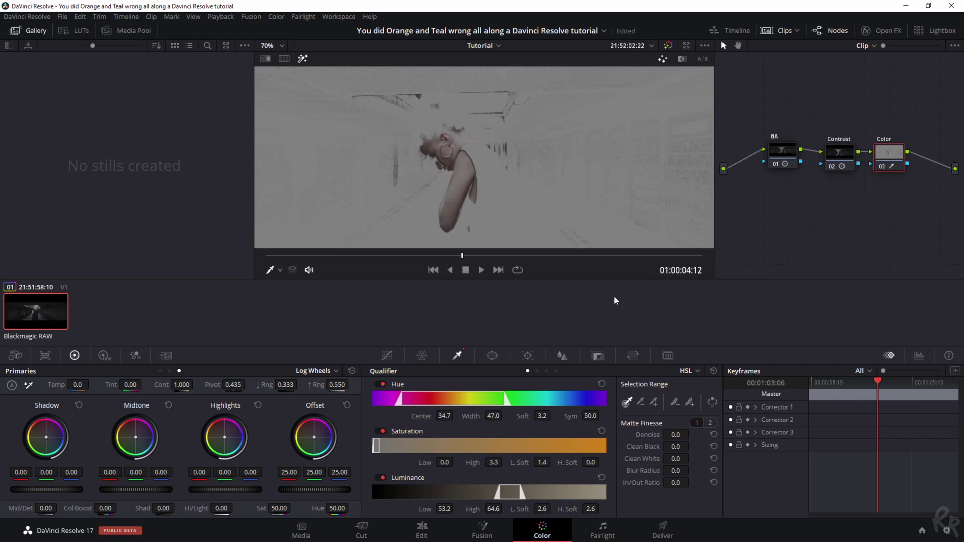
click(712, 402)
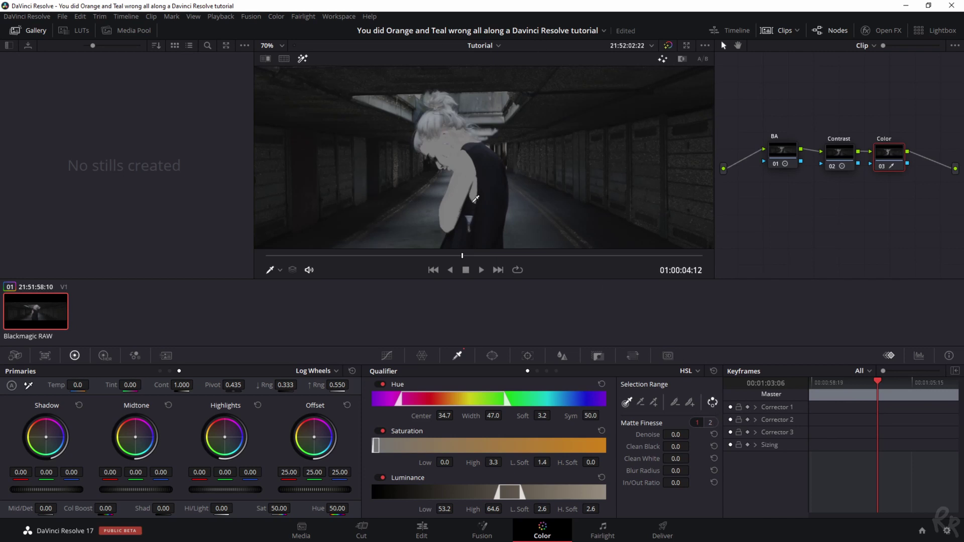
- Switch to Color Wheels and push Offset toward teal at 23.49, 24.99, 27.52
scroll(476, 198, down, 2)
scroll(505, 162, down, 1)
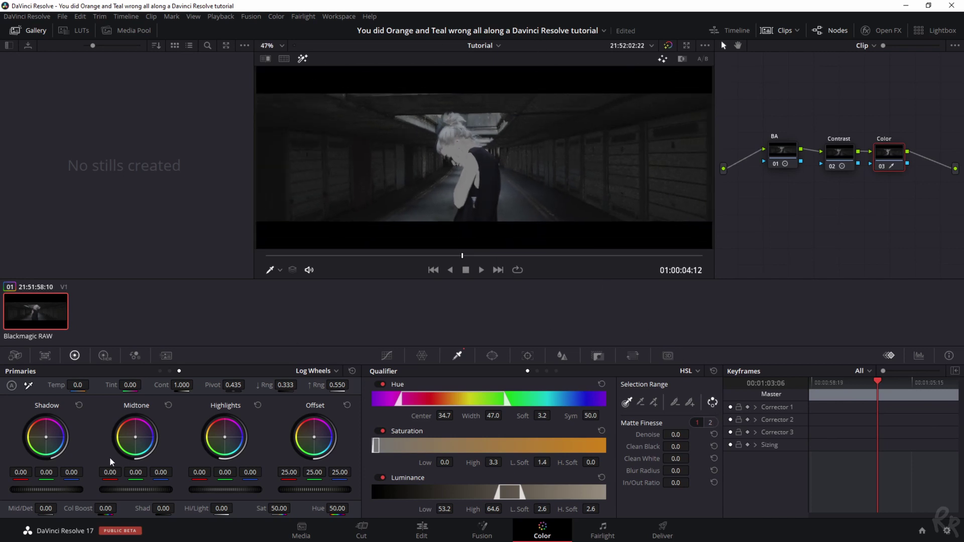
click(327, 376)
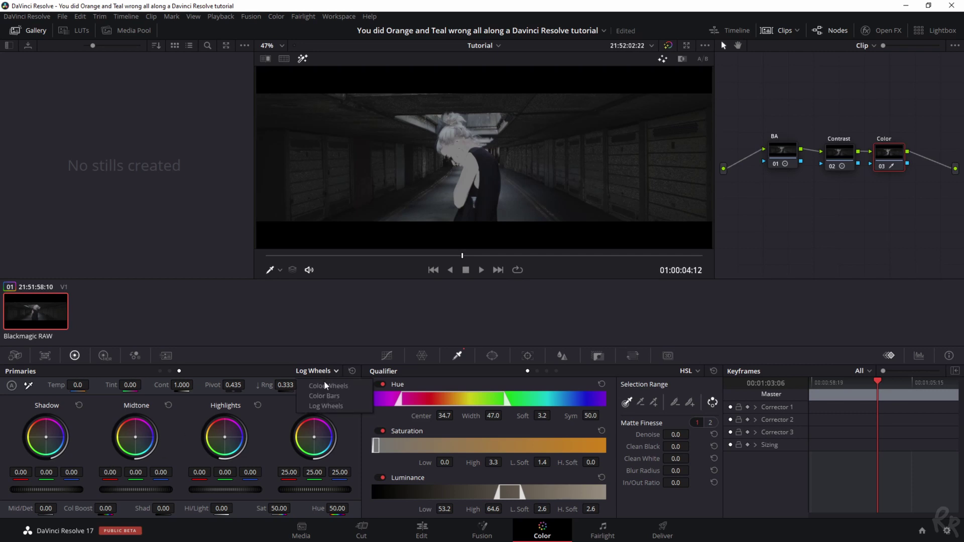
click(326, 385)
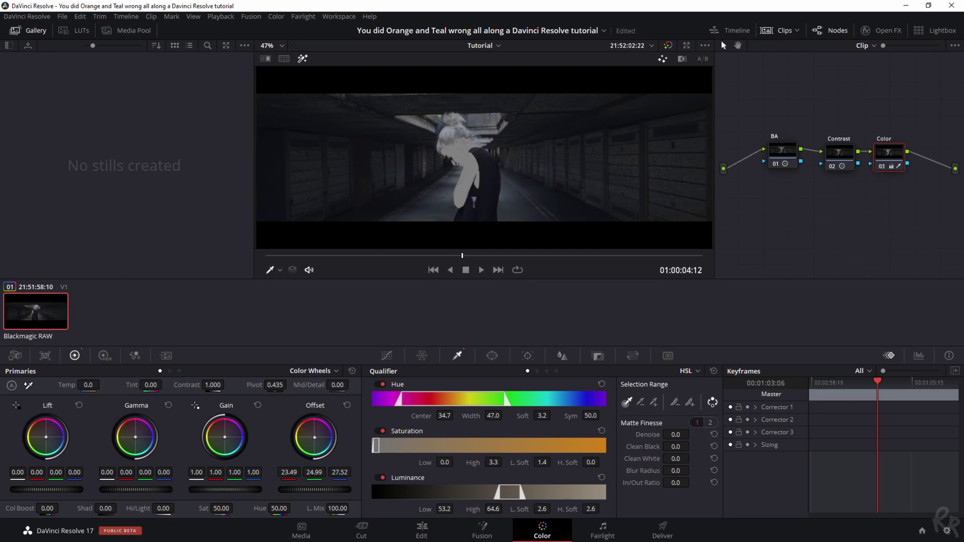
scroll(357, 110, up, 1)
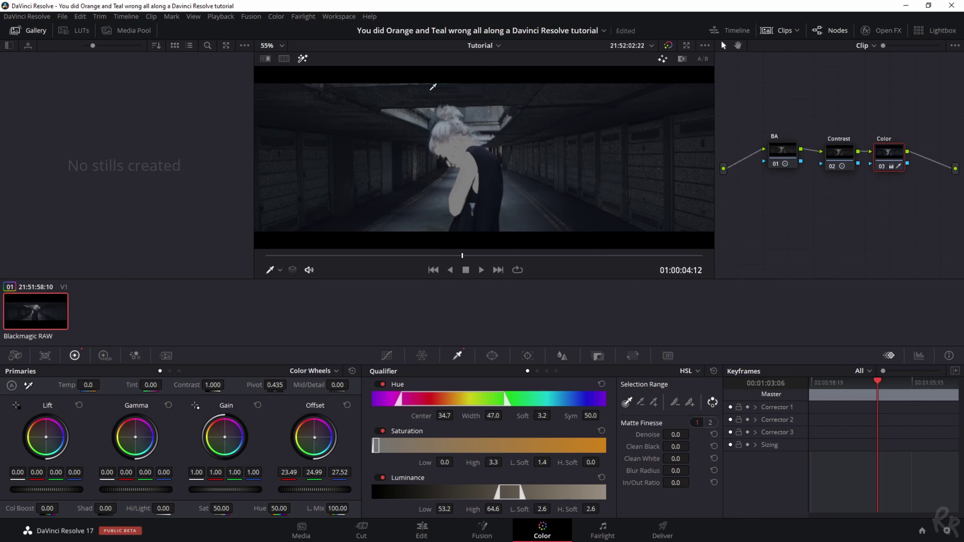
- Turn off the highlight matte and toggle bypass to compare against the ungraded image
click(302, 58)
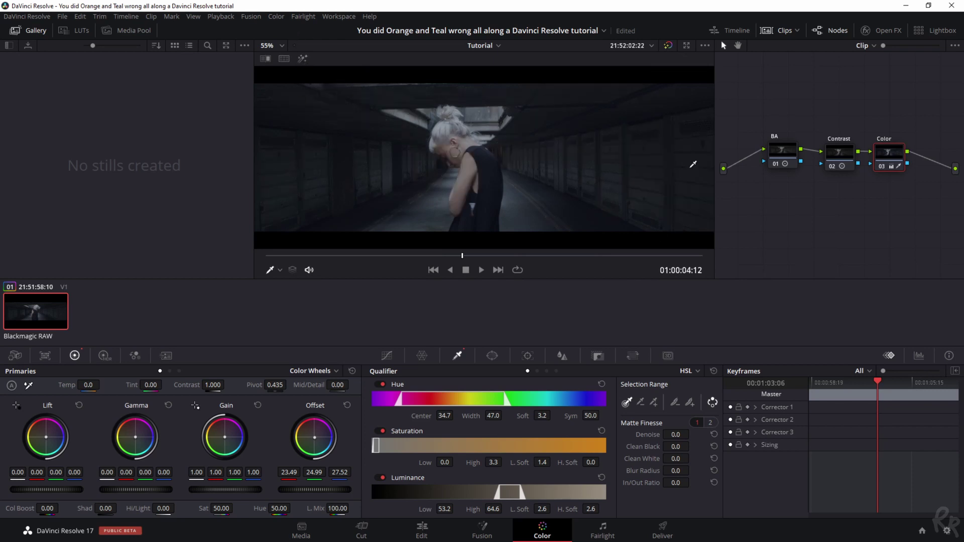
click(668, 45)
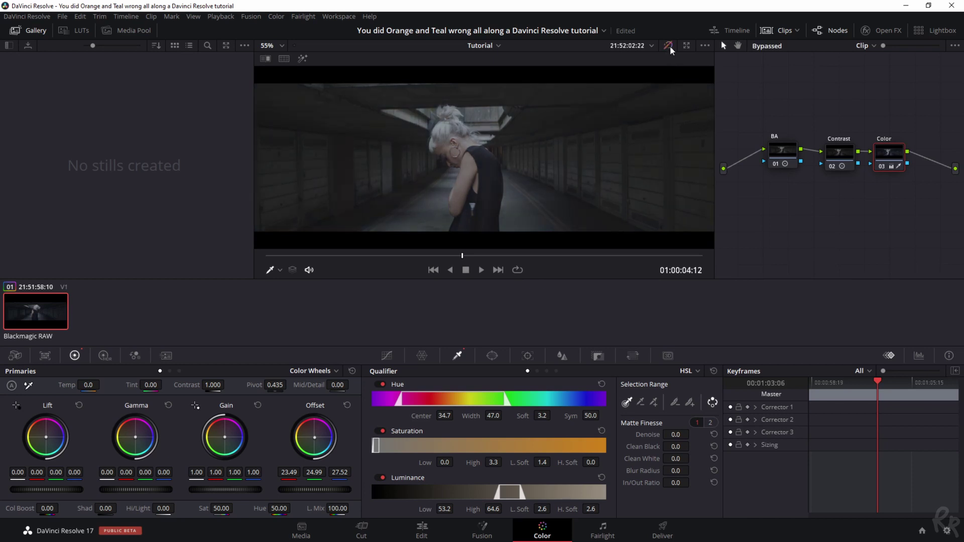
click(668, 45)
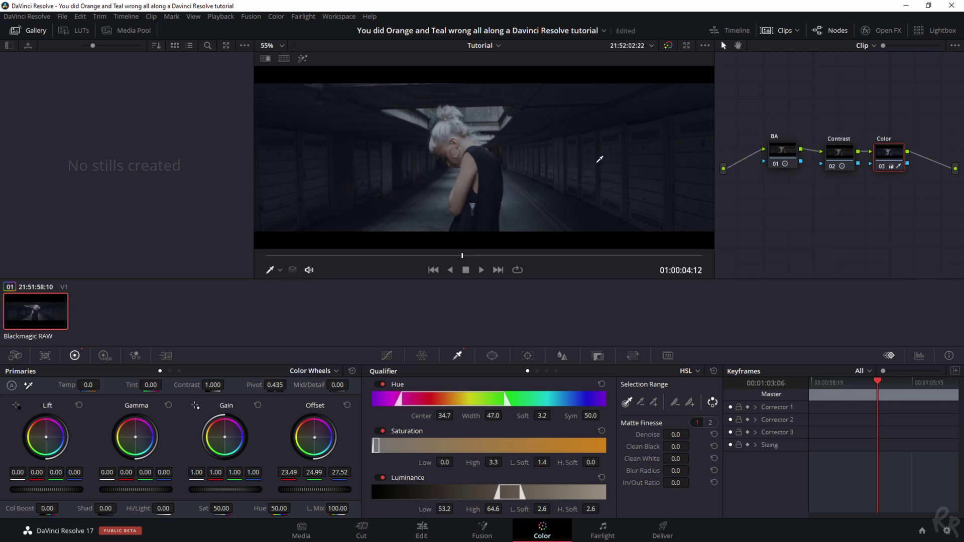
- Add Parallel from the Color node's context menu, creating node 04 joined by a Parallel Mixer
right_click(889, 160)
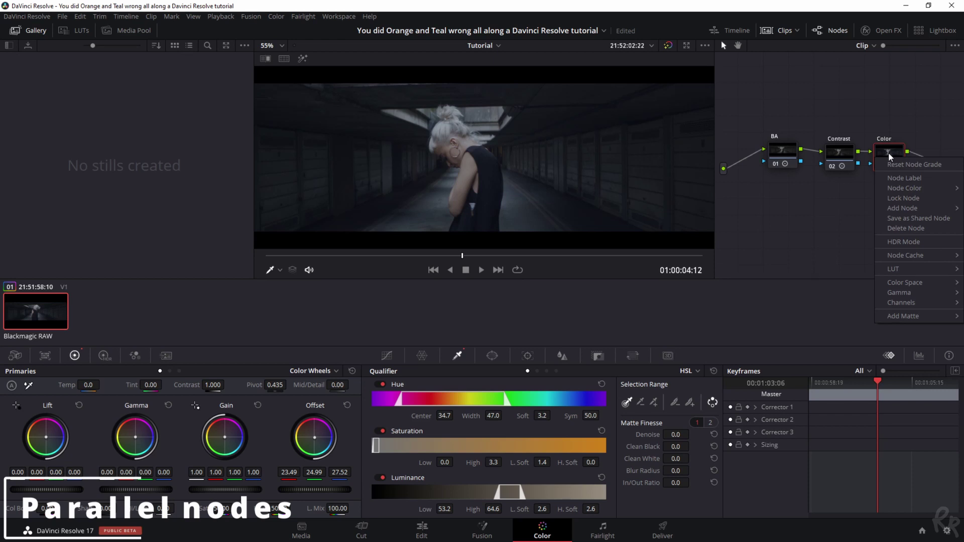
mouse_move(901, 208)
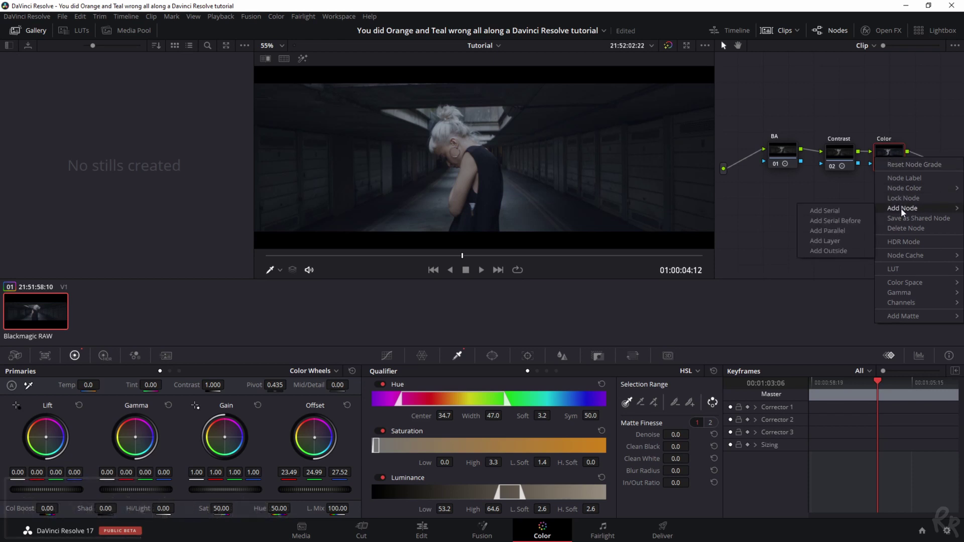
click(826, 231)
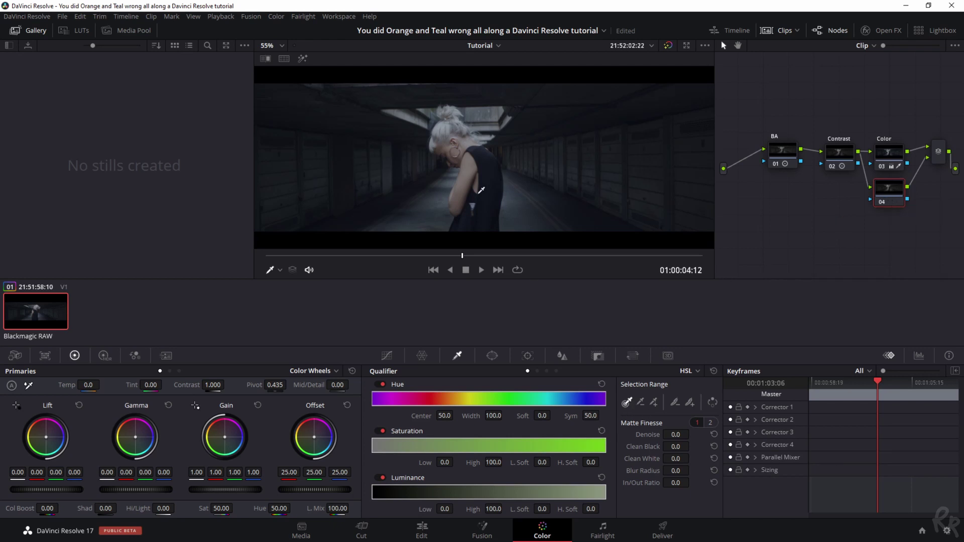
- On node 04, qualify the woman's skin with softened luminance edges and warm it with Offset 26.67/24.49/23.08
click(462, 189)
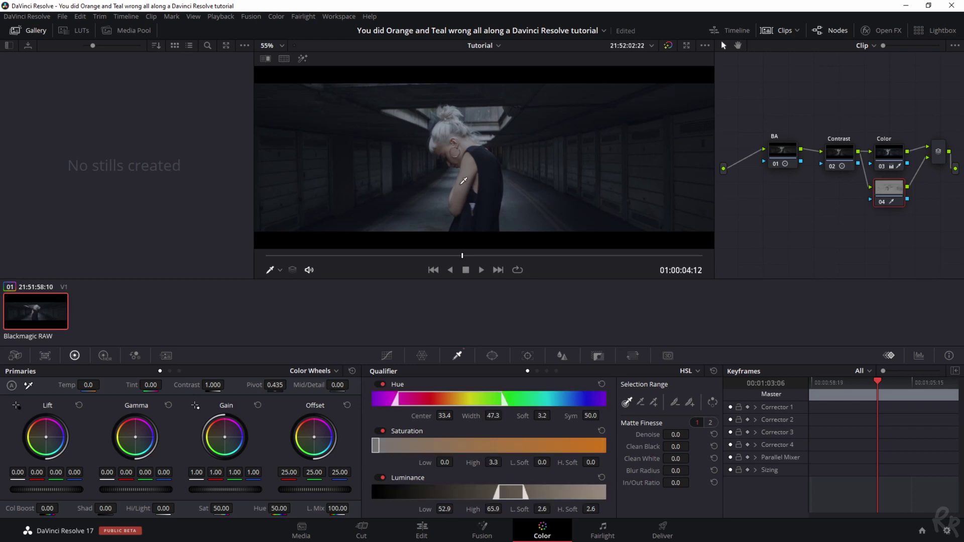
click(302, 59)
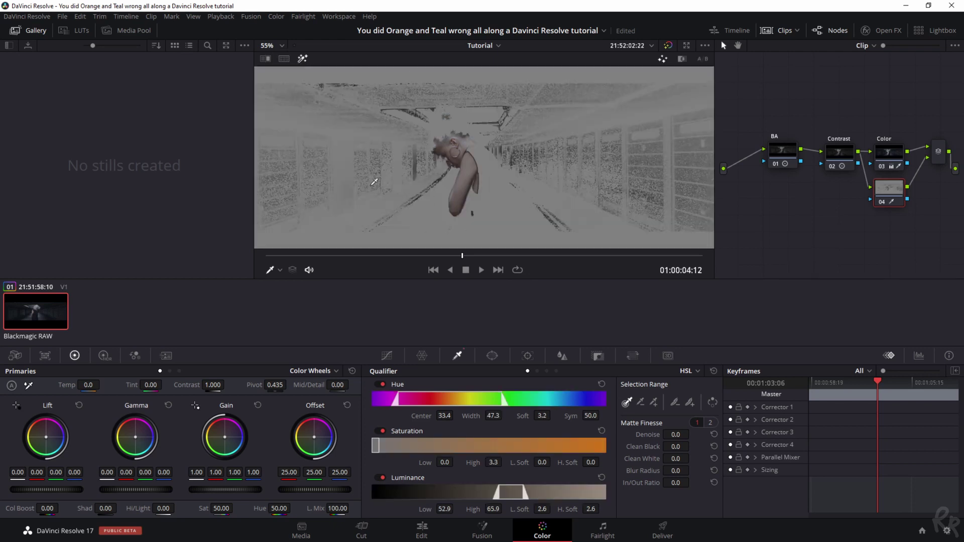
drag(542, 509, 545, 509)
drag(542, 462, 549, 462)
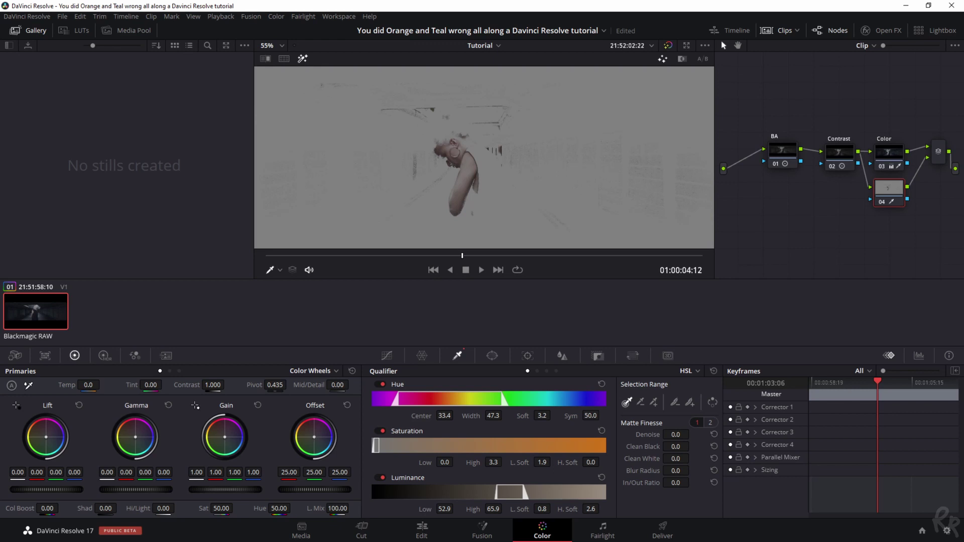
drag(314, 437, 313, 436)
click(302, 60)
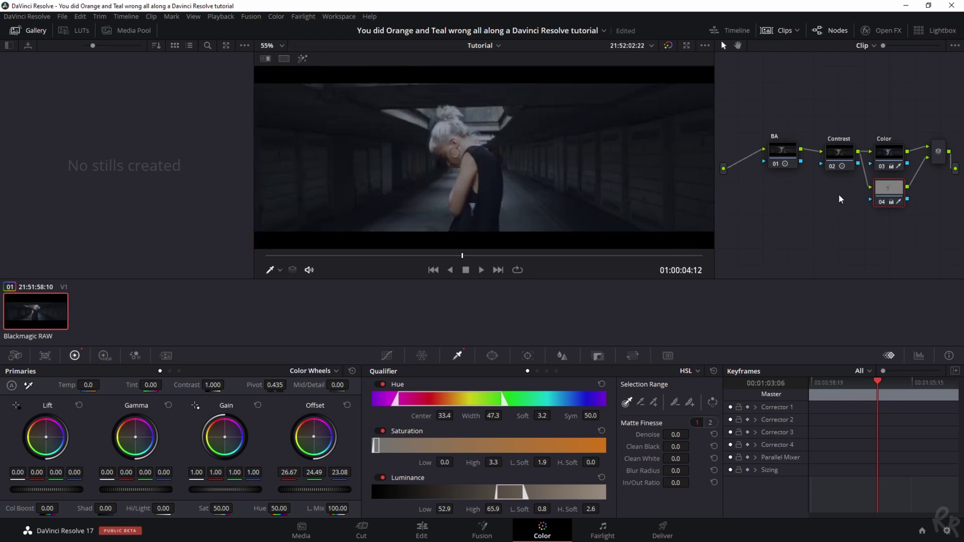
click(667, 46)
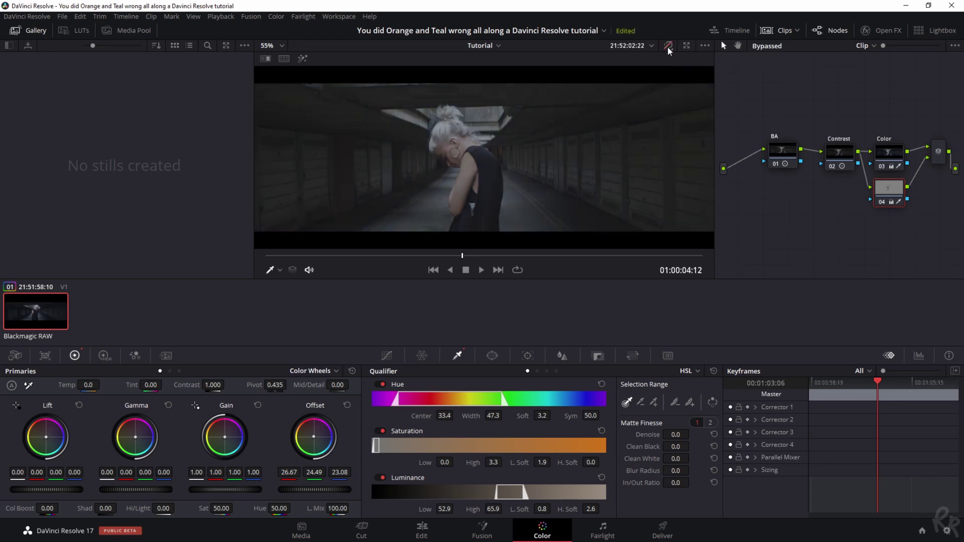
click(668, 46)
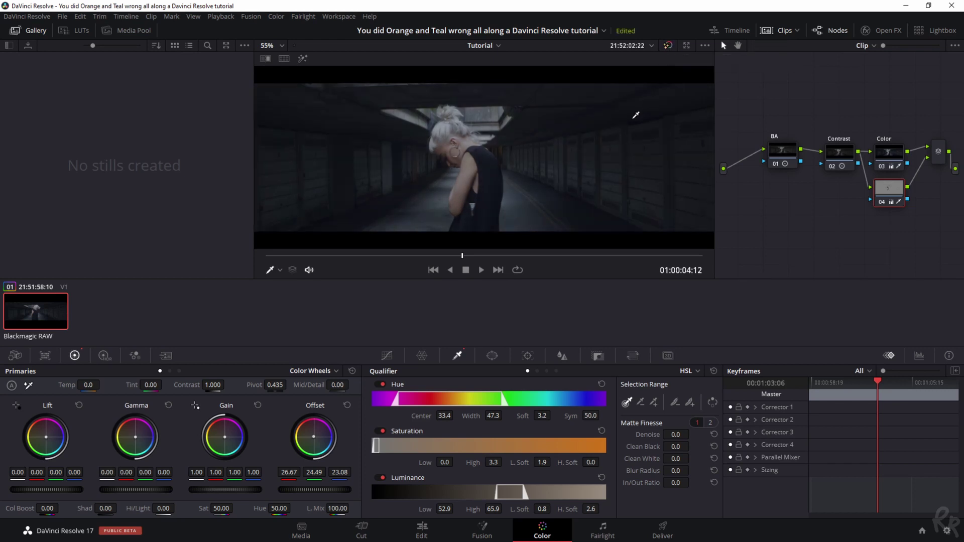